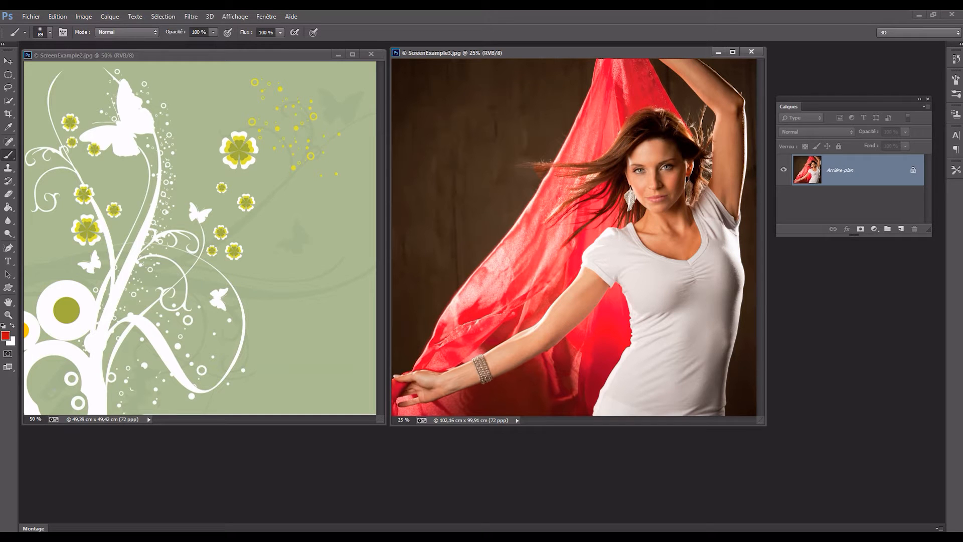
- Check the pixel dimensions of ScreenExample2.jpg in the Image Size dialog
{"action": "left_click", "coordinate": [296, 376]}
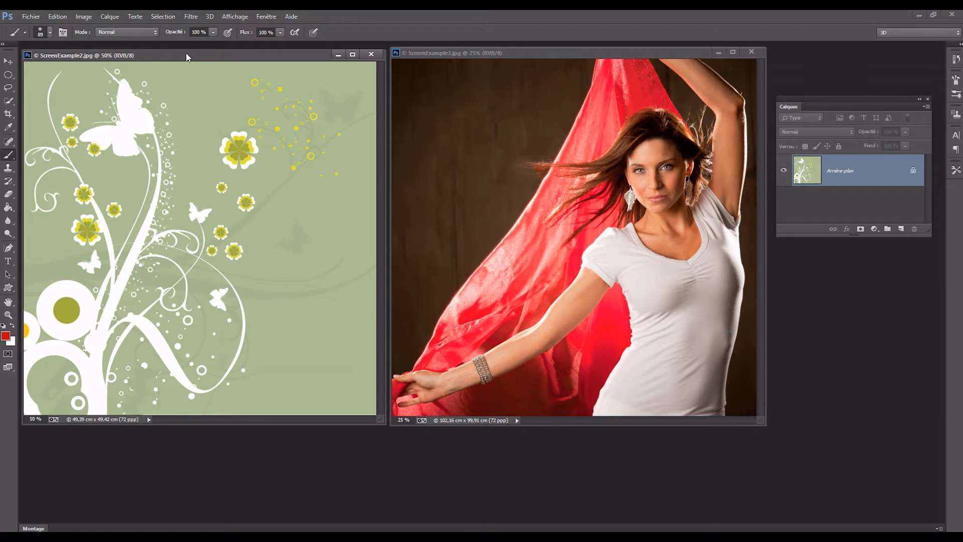
{"action": "left_click", "coordinate": [92, 18]}
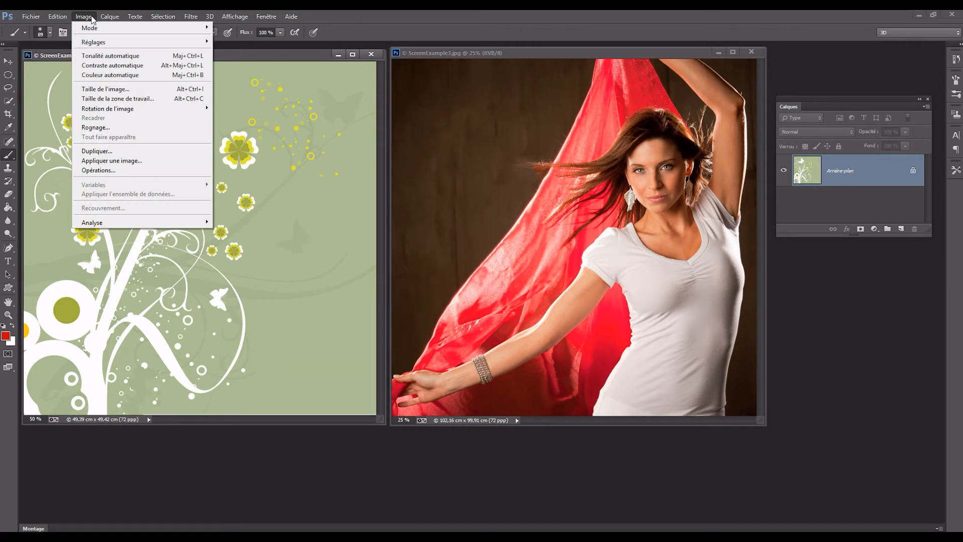
{"action": "left_click", "coordinate": [143, 90]}
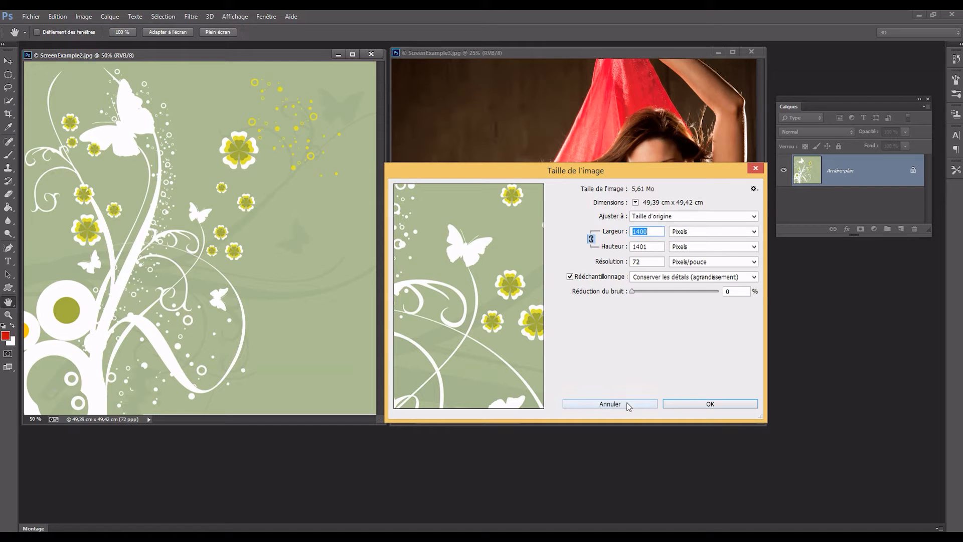
{"action": "left_click", "coordinate": [690, 405]}
{"action": "key", "text": "b"}
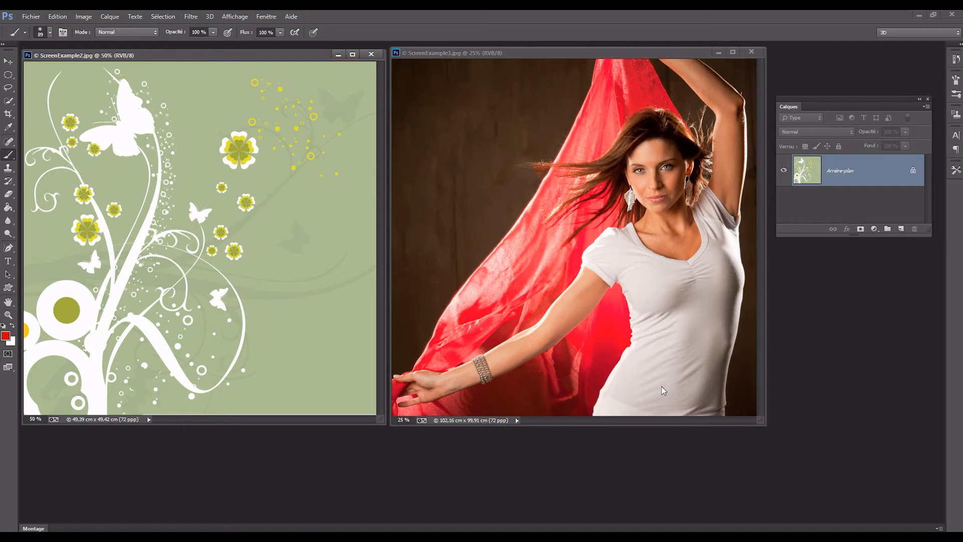
- Resize ScreenExample3.jpg to a width of 1400 pixels, using Bicubique plus net (réduction) resampling
{"action": "left_click", "coordinate": [454, 53]}
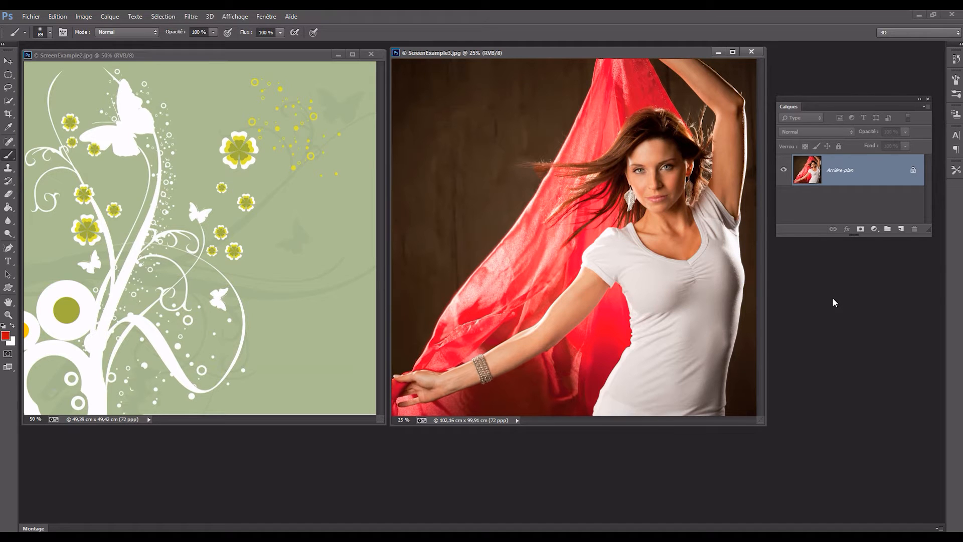
{"action": "left_click", "coordinate": [82, 17]}
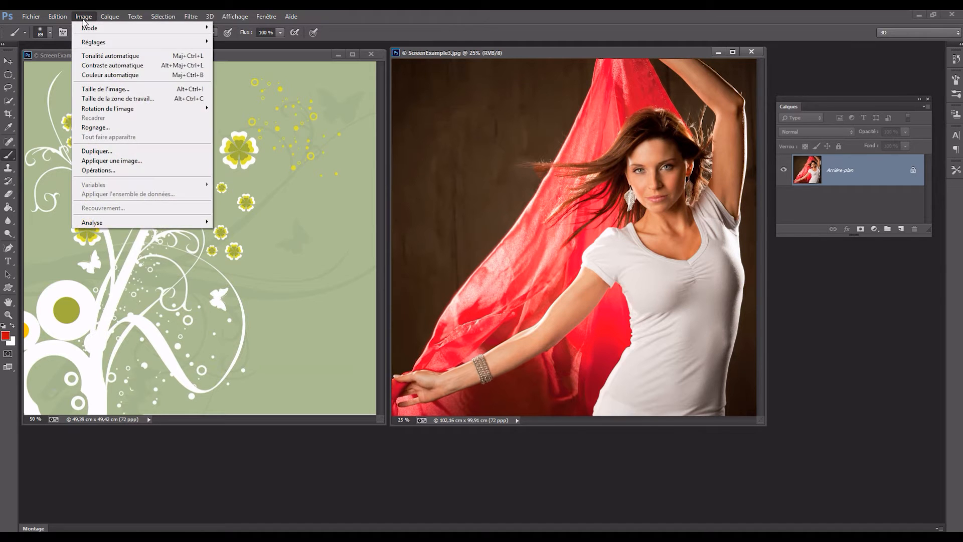
{"action": "left_click", "coordinate": [114, 90]}
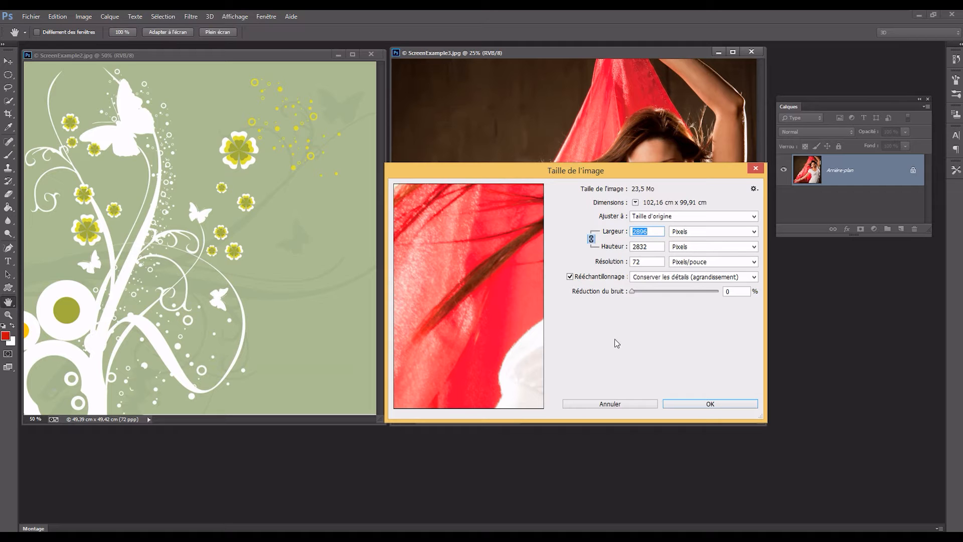
{"action": "type", "text": "1400"}
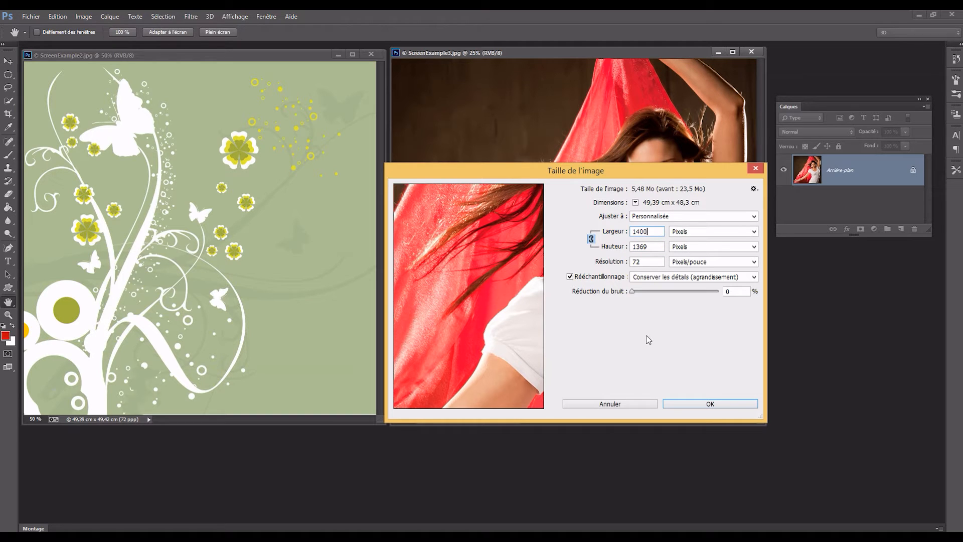
{"action": "left_click", "coordinate": [754, 277]}
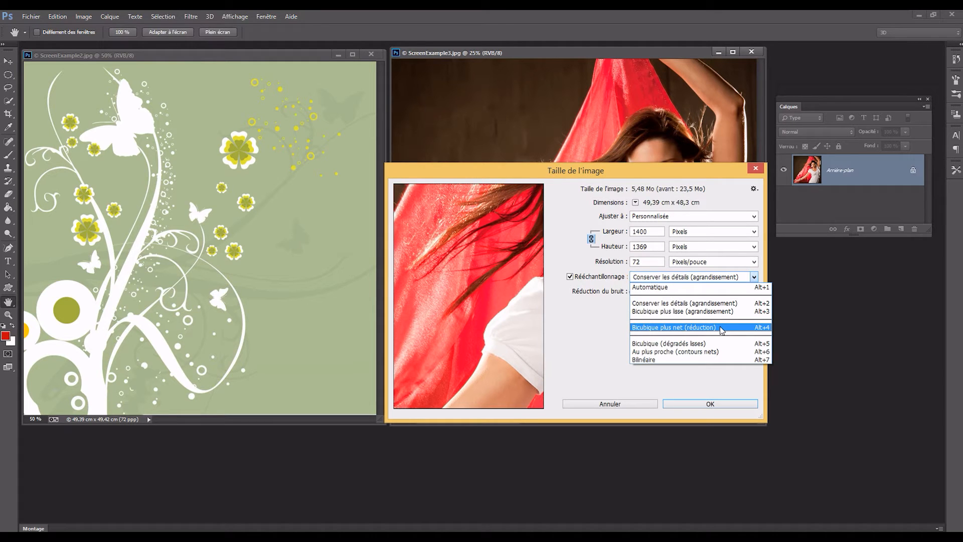
{"action": "left_click", "coordinate": [721, 327]}
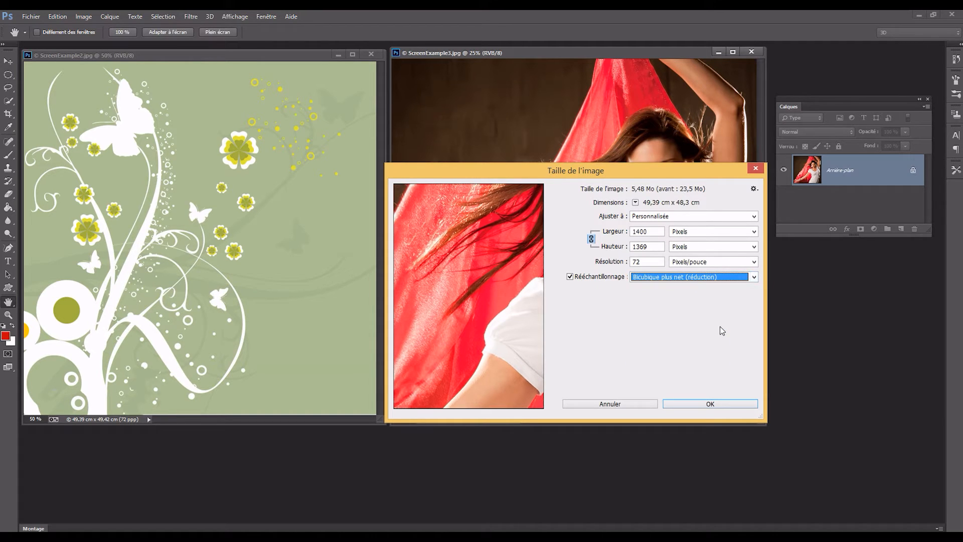
{"action": "left_click", "coordinate": [712, 404]}
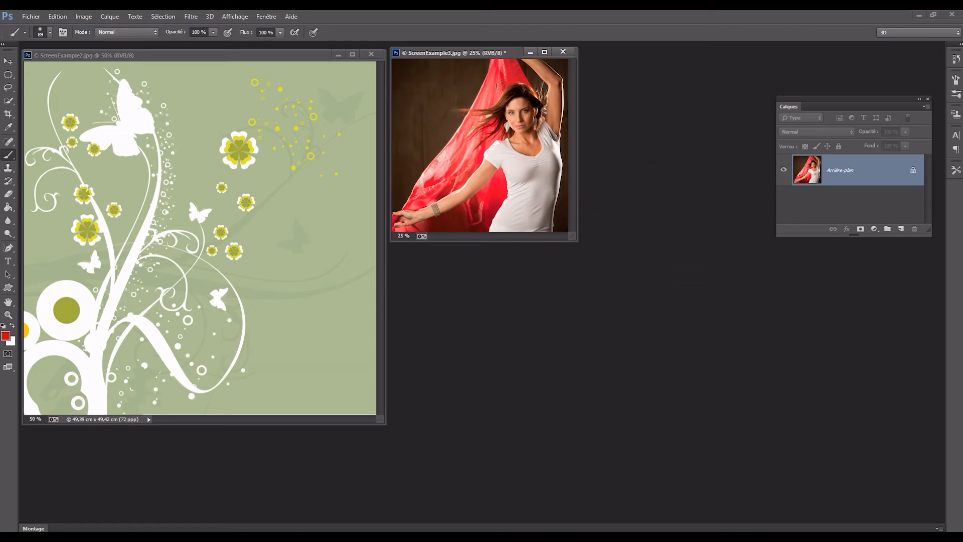
- Copy the portrait's Arrière-plan layer into ScreenExample2.jpg and move it over the floral artwork, aligned with the canvas's upper edge
{"action": "left_click_drag", "start_coordinate": [474, 51], "coordinate": [526, 92]}
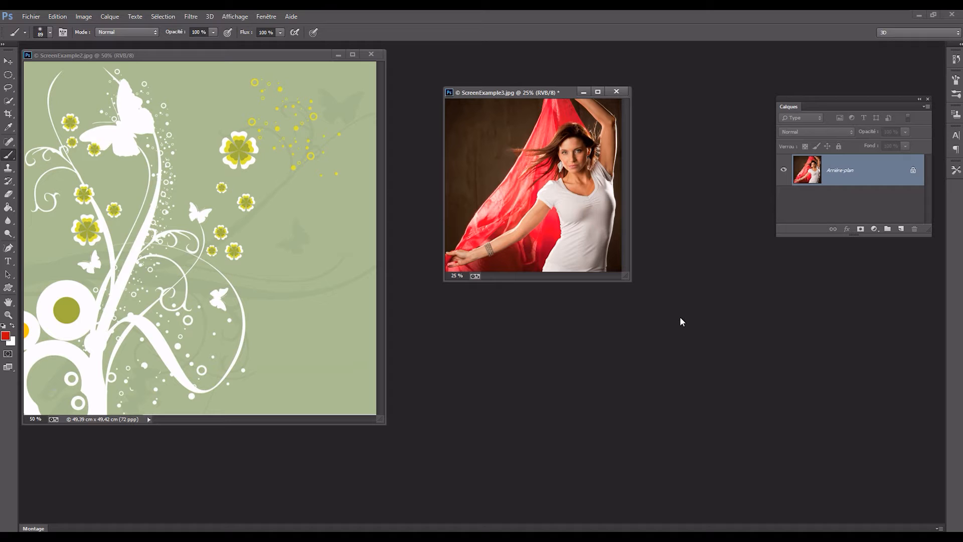
{"action": "left_click_drag", "start_coordinate": [848, 99], "coordinate": [726, 79]}
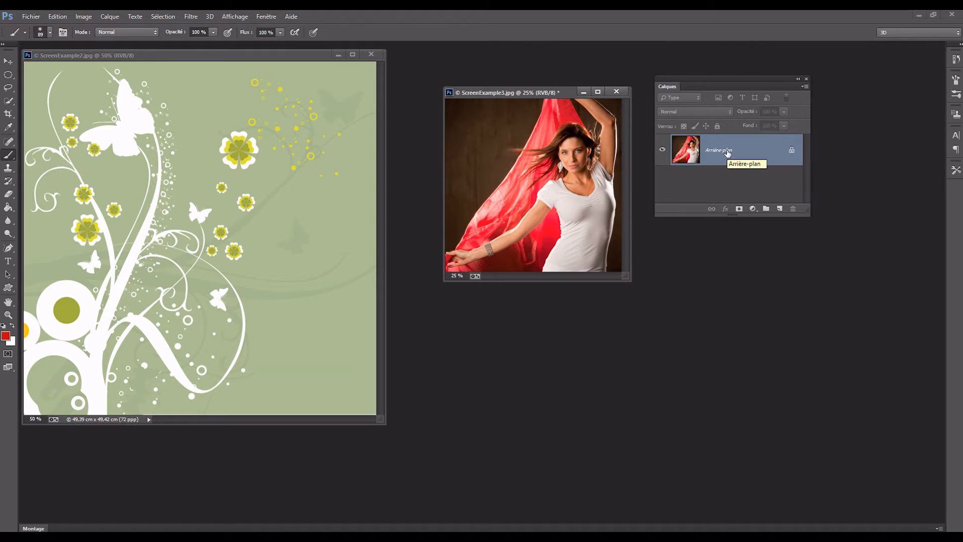
{"action": "left_click_drag", "start_coordinate": [728, 152], "coordinate": [227, 199]}
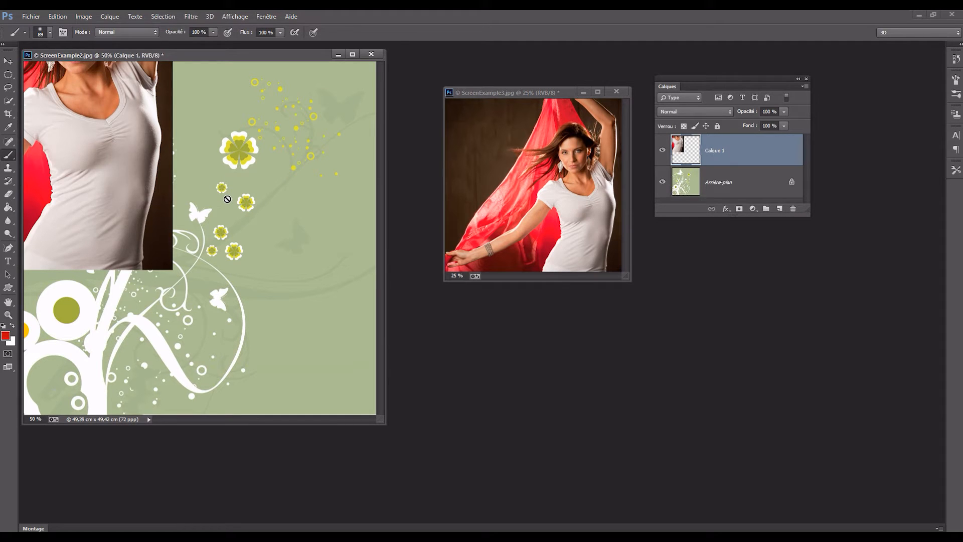
{"action": "left_click", "coordinate": [8, 61]}
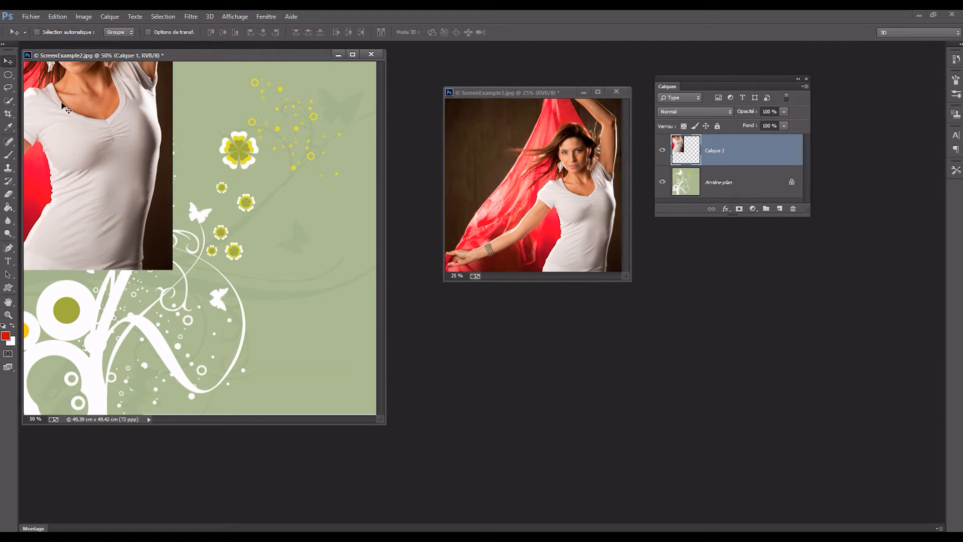
{"action": "left_click_drag", "start_coordinate": [80, 117], "coordinate": [284, 252]}
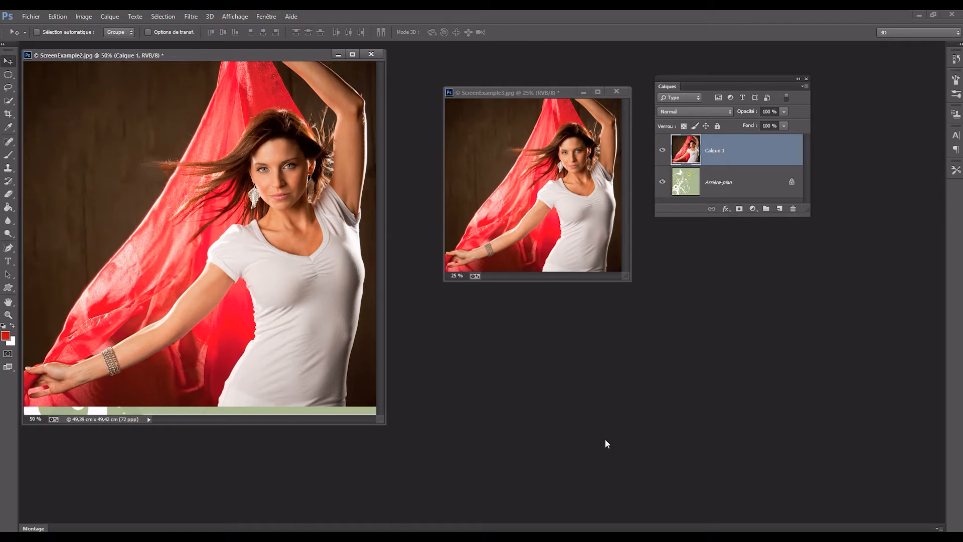
- Scale the portrait layer proportionally to about 102.6% with Free Transform so it covers the whole canvas
{"action": "left_click", "coordinate": [57, 16]}
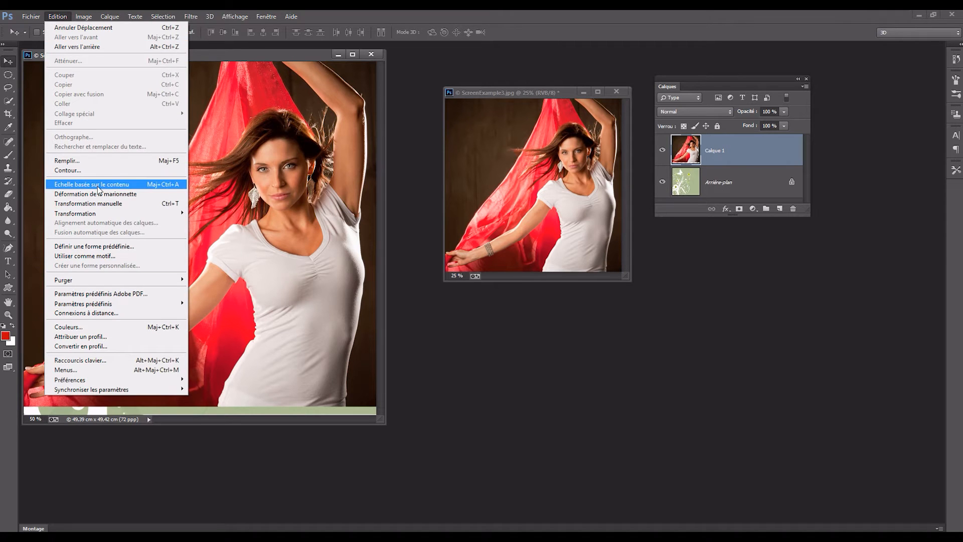
{"action": "left_click", "coordinate": [104, 204]}
{"action": "left_click_drag", "start_coordinate": [383, 426], "coordinate": [469, 455]}
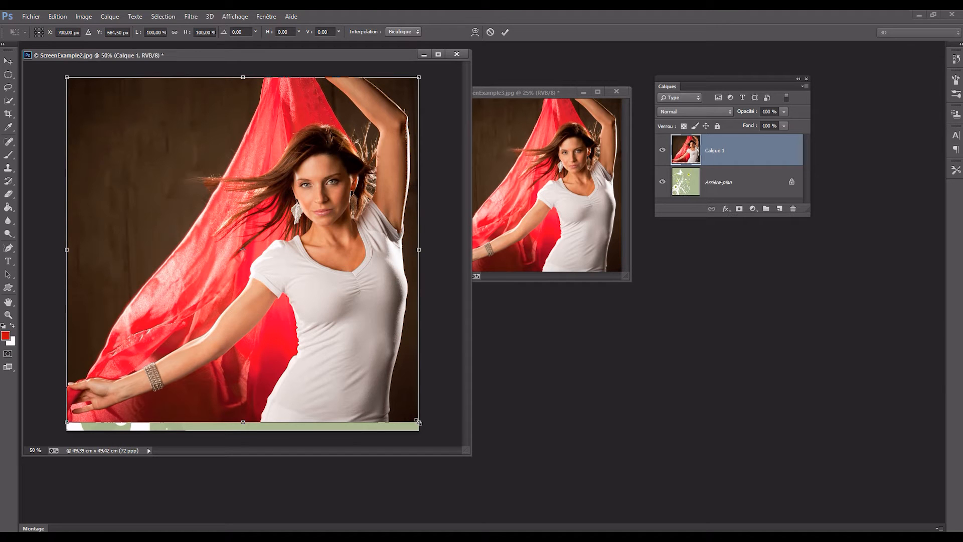
{"action": "left_click_drag", "start_coordinate": [418, 421], "coordinate": [432, 427]}
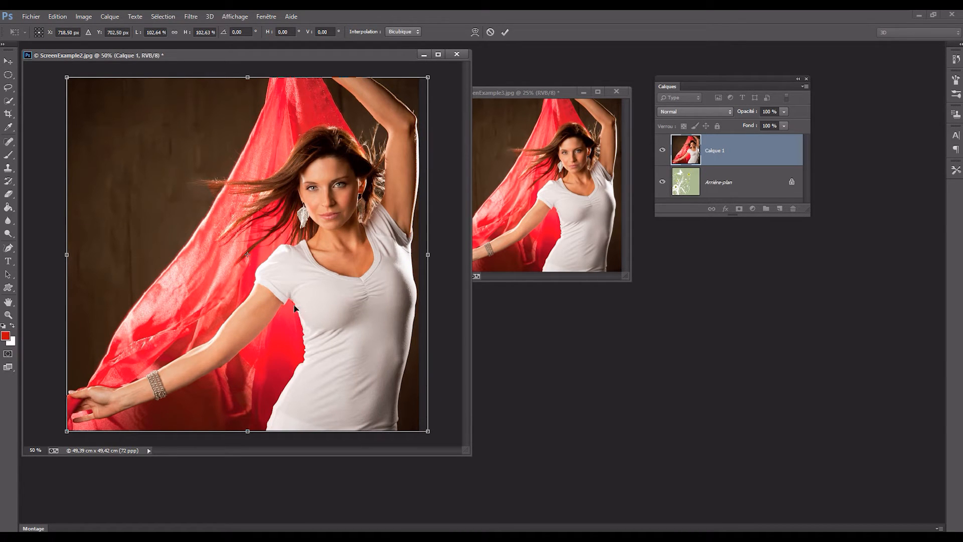
{"action": "left_click", "coordinate": [505, 32]}
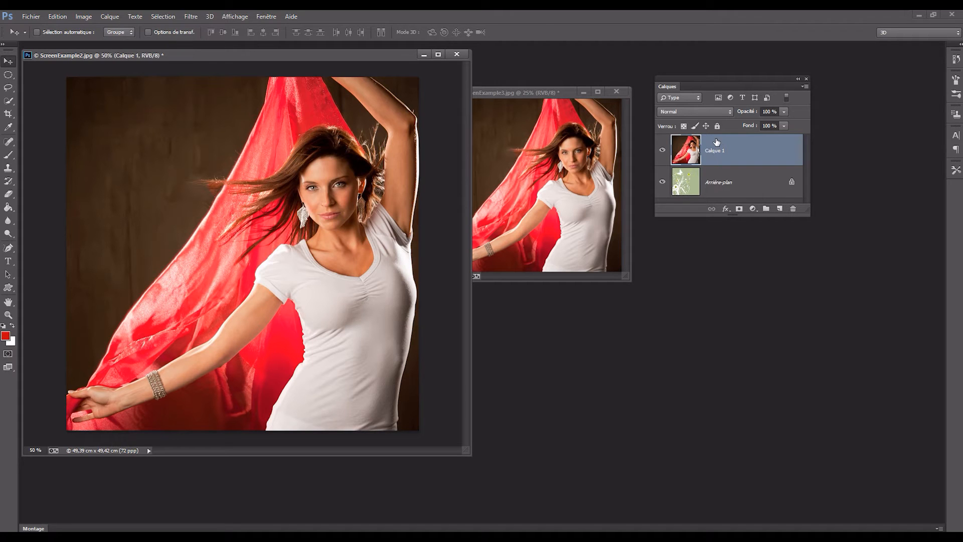
- Close ScreenExample3.jpg without saving its changes
{"action": "left_click", "coordinate": [538, 106]}
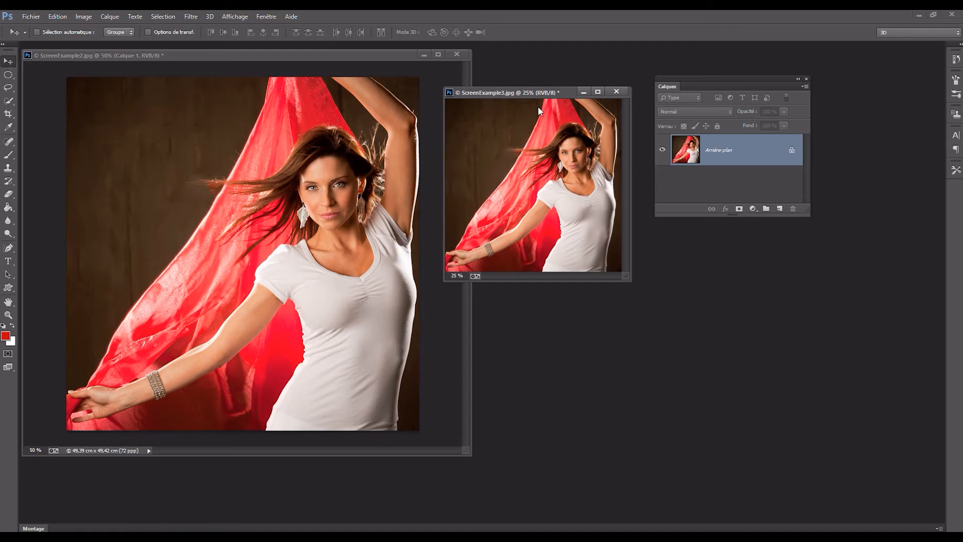
{"action": "left_click", "coordinate": [618, 92]}
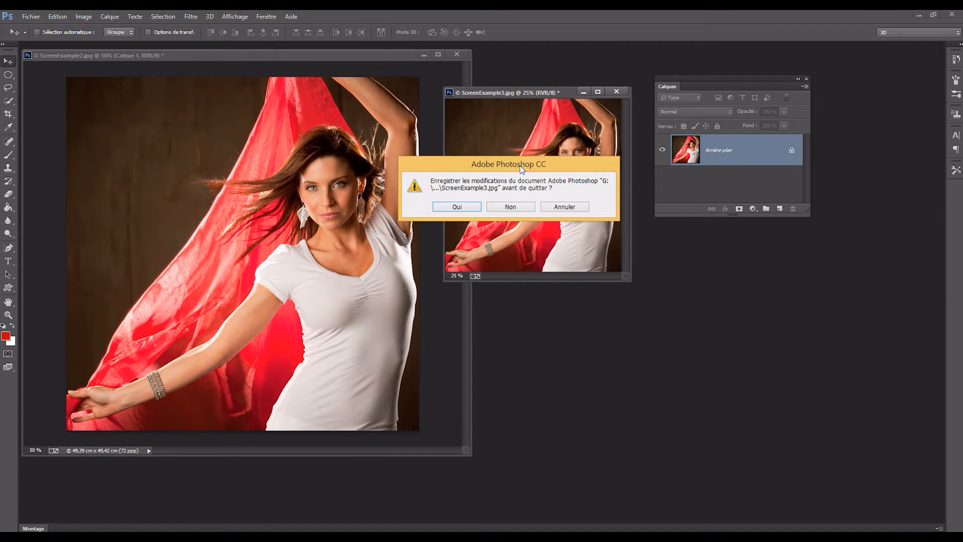
{"action": "left_click", "coordinate": [509, 211]}
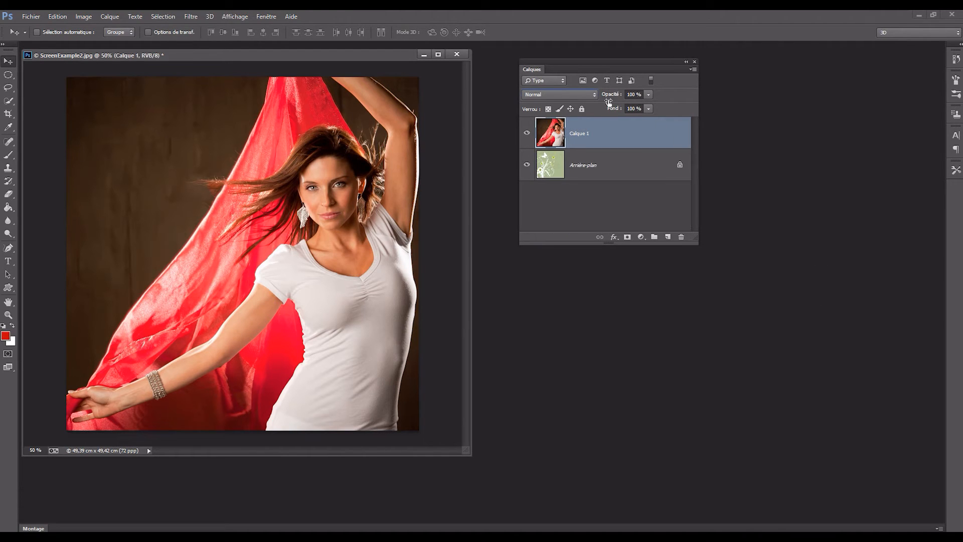
- Try the Incrustation blend mode on the portrait layer, then restore Normal
{"action": "left_click", "coordinate": [595, 93]}
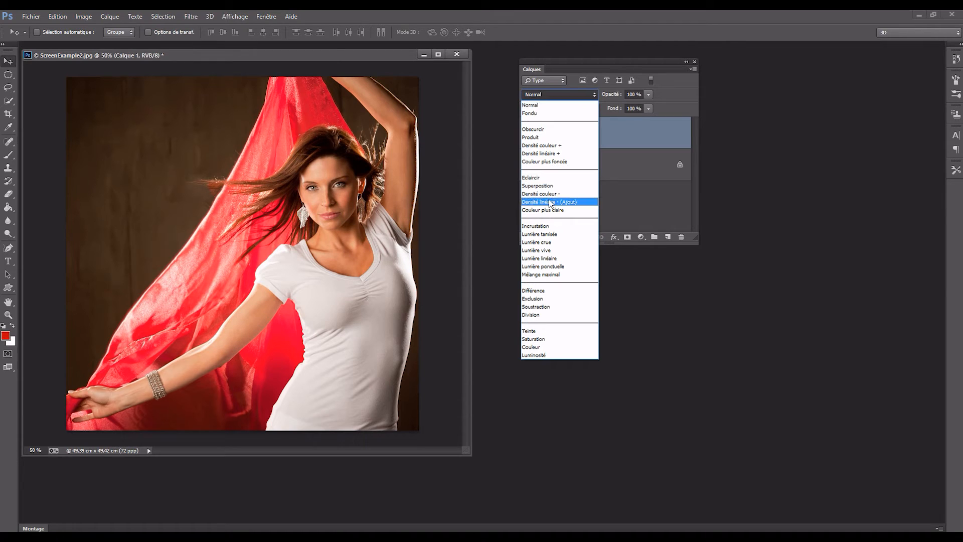
{"action": "left_click", "coordinate": [546, 226]}
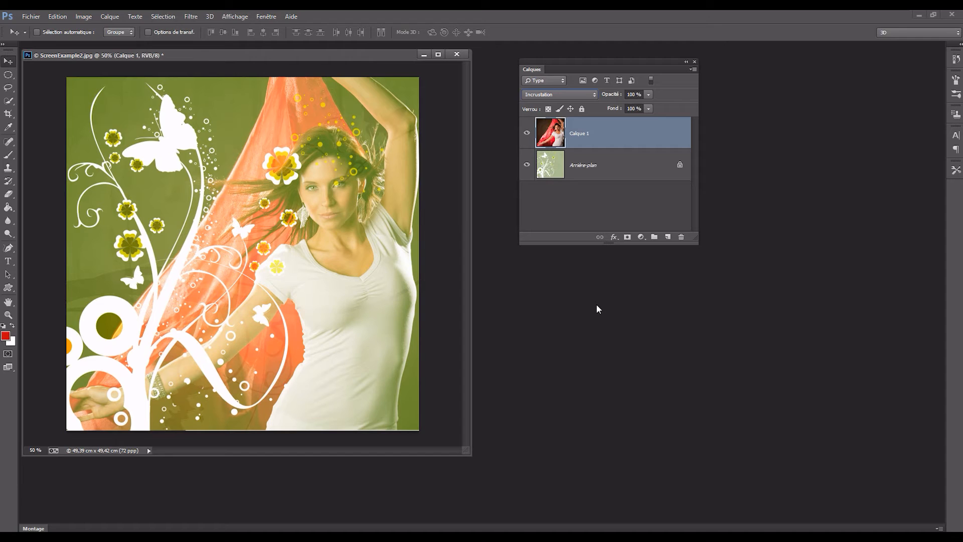
{"action": "left_click", "coordinate": [595, 94]}
{"action": "left_click", "coordinate": [557, 106]}
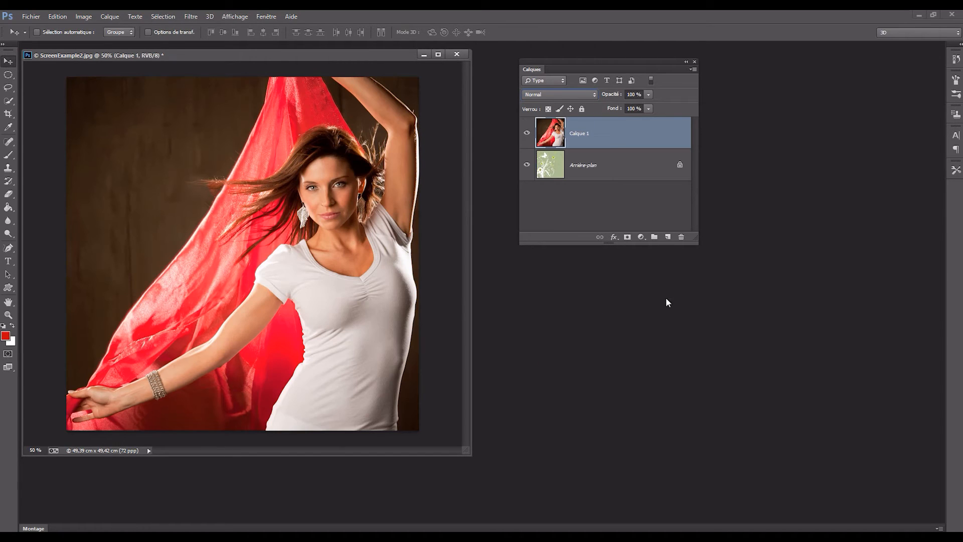
- Add a Noir et blanc adjustment clipped to the portrait layer and try the Incrustation and Produit blend modes on the portrait
{"action": "left_click", "coordinate": [642, 237]}
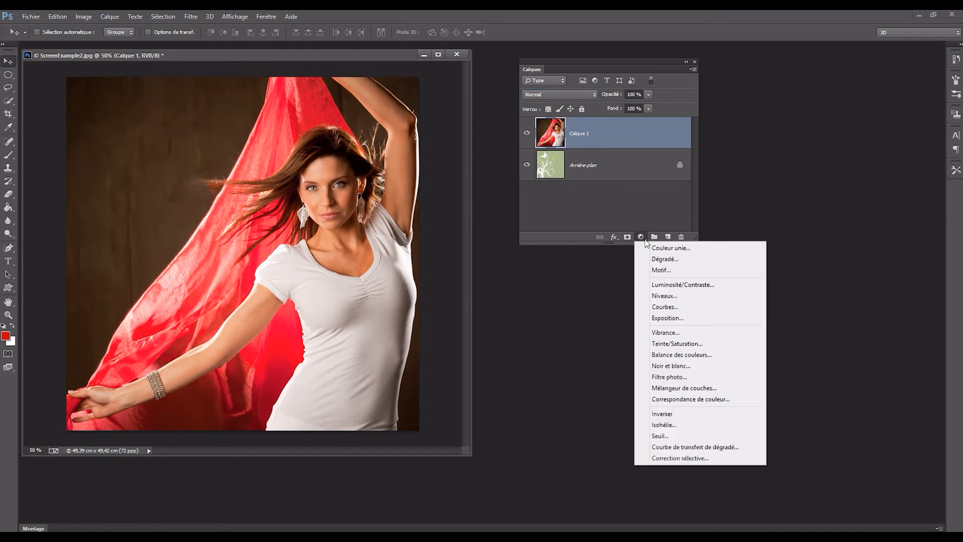
{"action": "left_click", "coordinate": [674, 366]}
{"action": "left_click_drag", "start_coordinate": [547, 301], "coordinate": [610, 291]}
{"action": "left_click", "coordinate": [595, 95]}
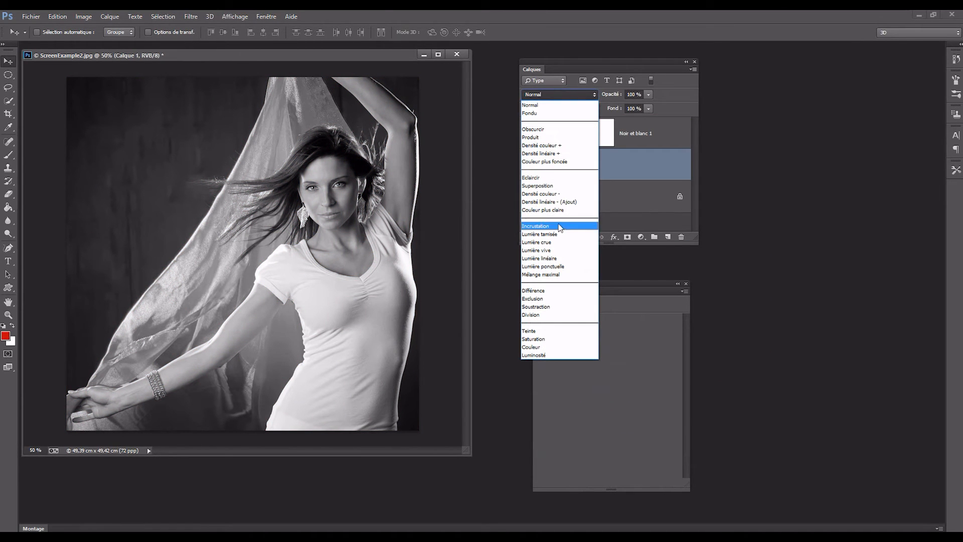
{"action": "left_click", "coordinate": [558, 225]}
{"action": "left_click", "coordinate": [595, 94]}
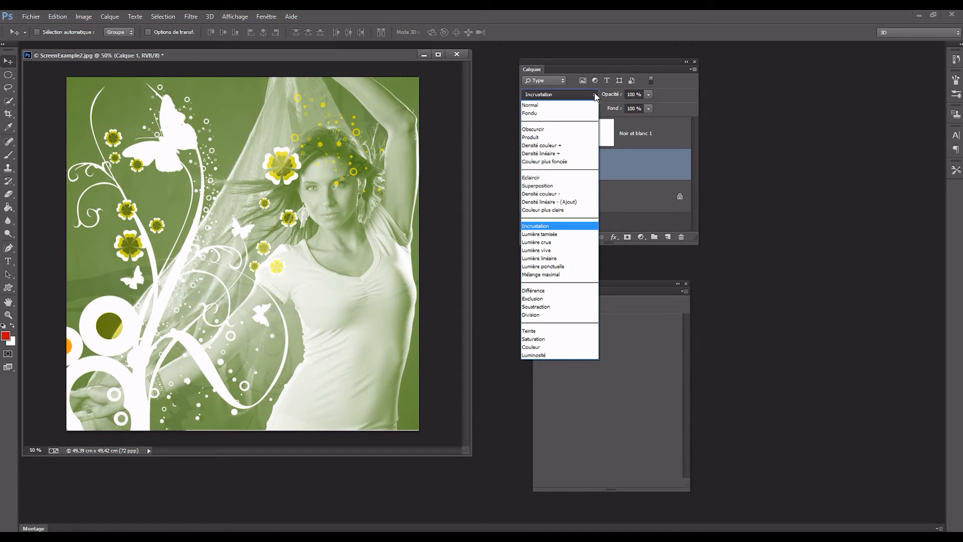
{"action": "left_click", "coordinate": [563, 191]}
{"action": "left_click", "coordinate": [595, 94]}
{"action": "left_click", "coordinate": [554, 136]}
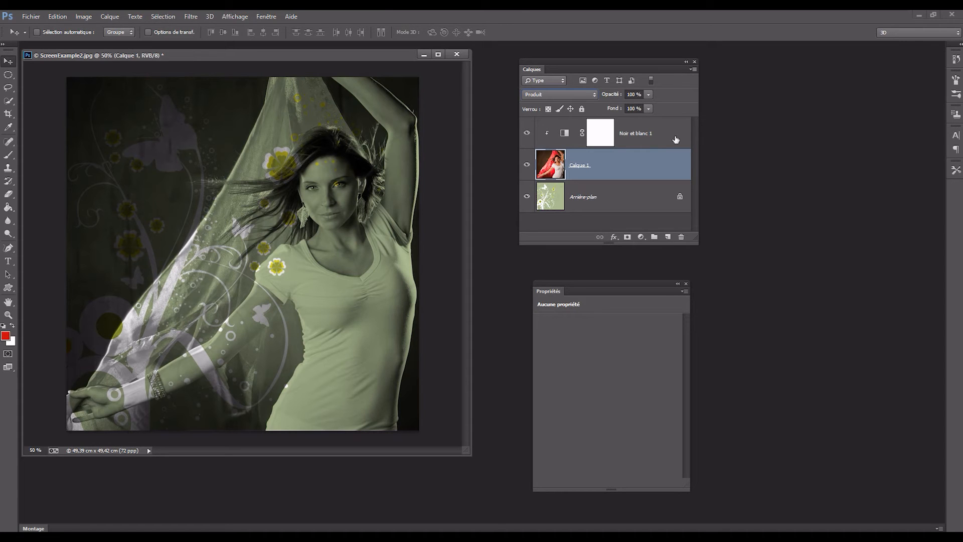
- Delete the Noir et blanc adjustment layer and reset the portrait layer's blend mode to Normal
{"action": "left_click", "coordinate": [656, 135]}
{"action": "left_click_drag", "start_coordinate": [656, 134], "coordinate": [682, 237]}
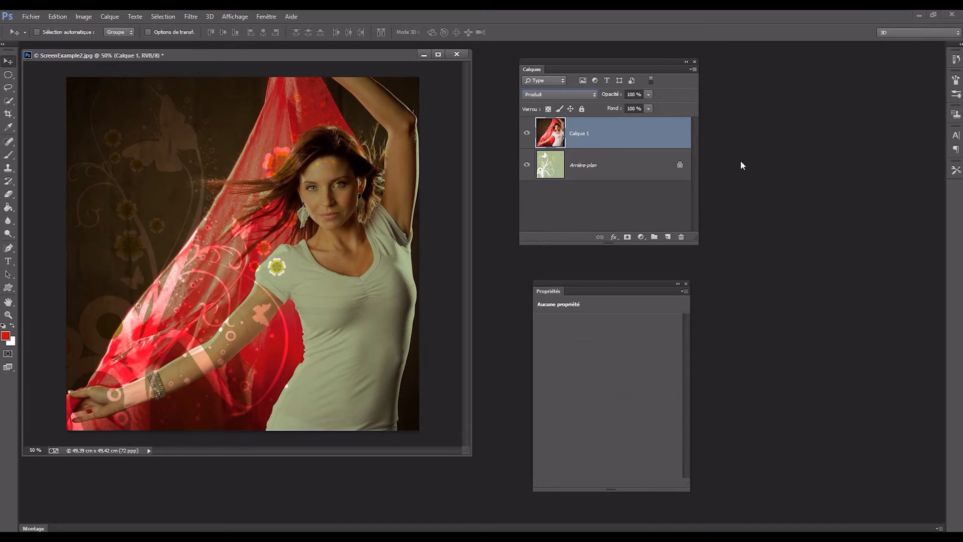
{"action": "left_click", "coordinate": [595, 94]}
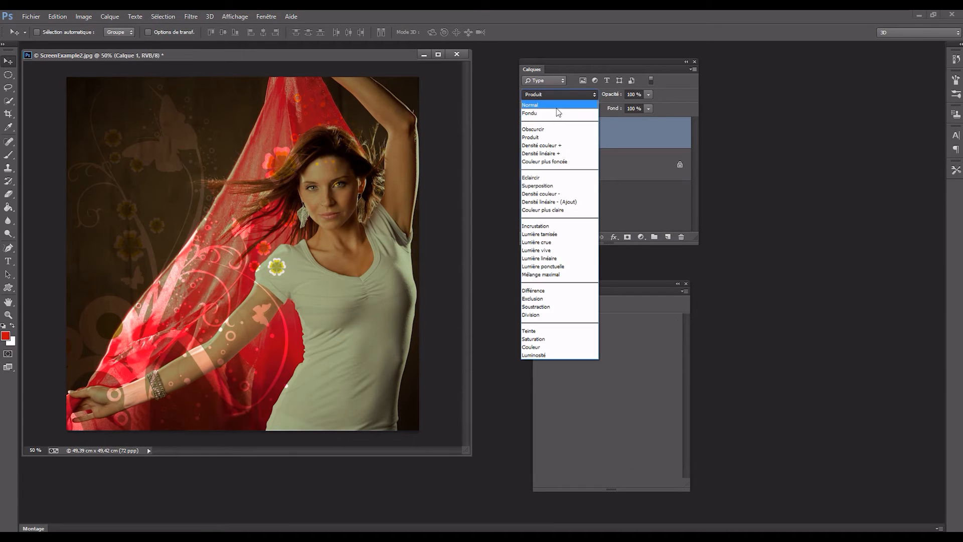
{"action": "left_click", "coordinate": [557, 106]}
{"action": "left_click", "coordinate": [686, 283]}
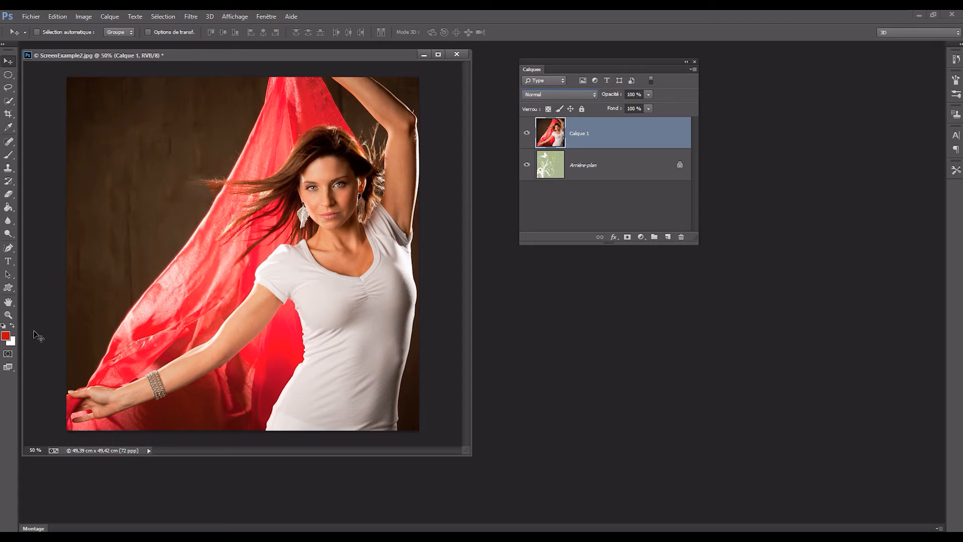
- Restore the default black and white colours and add a Seuil adjustment layer above the portrait layer
{"action": "key", "text": "d"}
{"action": "left_click", "coordinate": [642, 237]}
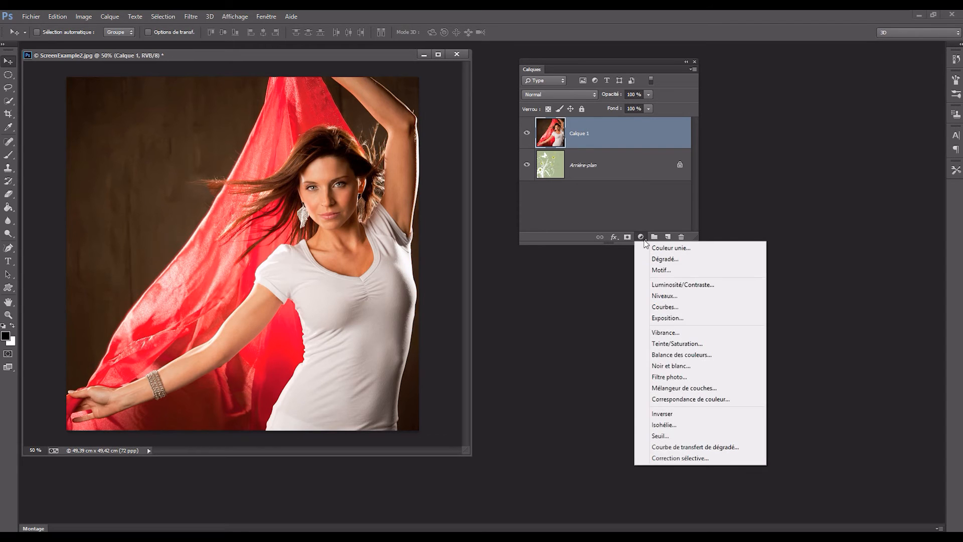
{"action": "left_click", "coordinate": [695, 437]}
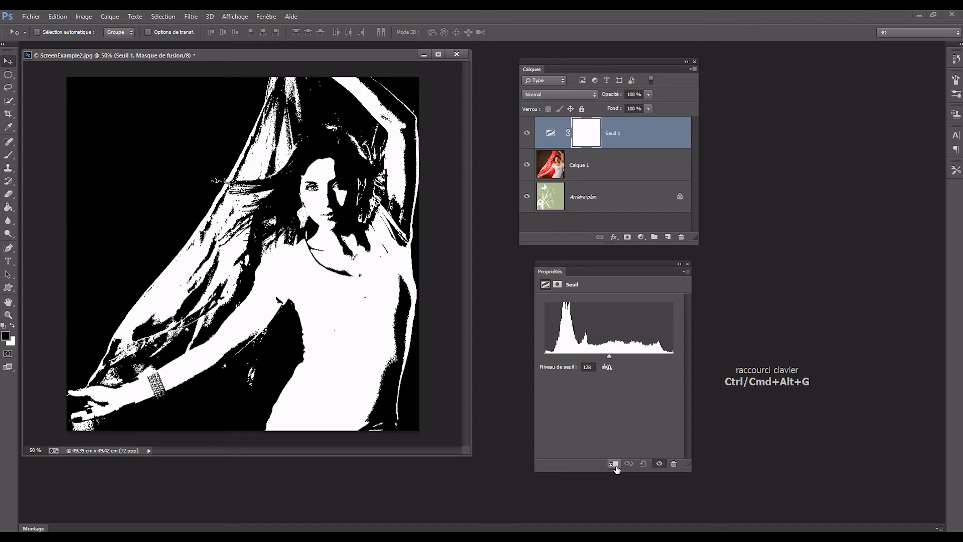
- Clip the Seuil adjustment to the portrait layer and set its threshold level to 128
{"action": "left_click", "coordinate": [615, 465]}
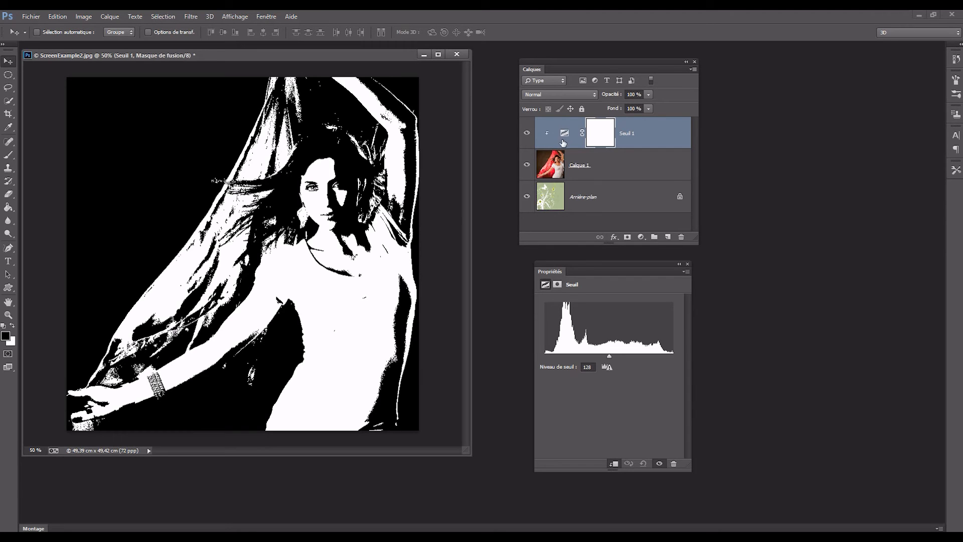
{"action": "left_click_drag", "start_coordinate": [637, 269], "coordinate": [662, 262]}
{"action": "mouse_move", "coordinate": [634, 348]}
{"action": "left_mouse_down"}
{"action": "mouse_move", "coordinate": [588, 350]}
{"action": "mouse_move", "coordinate": [653, 355]}
{"action": "mouse_move", "coordinate": [633, 357]}
{"action": "left_mouse_up"}
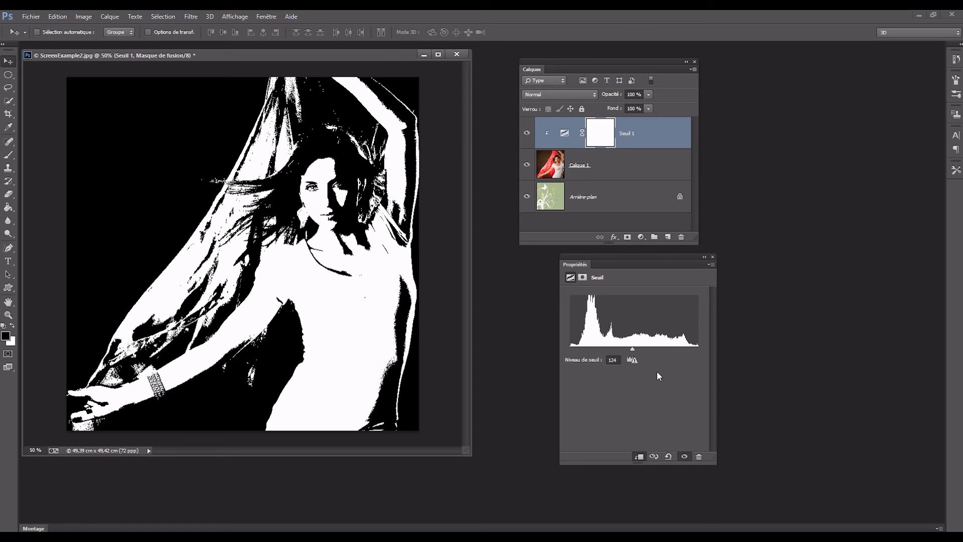
{"action": "left_click_drag", "start_coordinate": [618, 360], "coordinate": [569, 361]}
{"action": "type", "text": "128"}
{"action": "key", "text": "Return"}
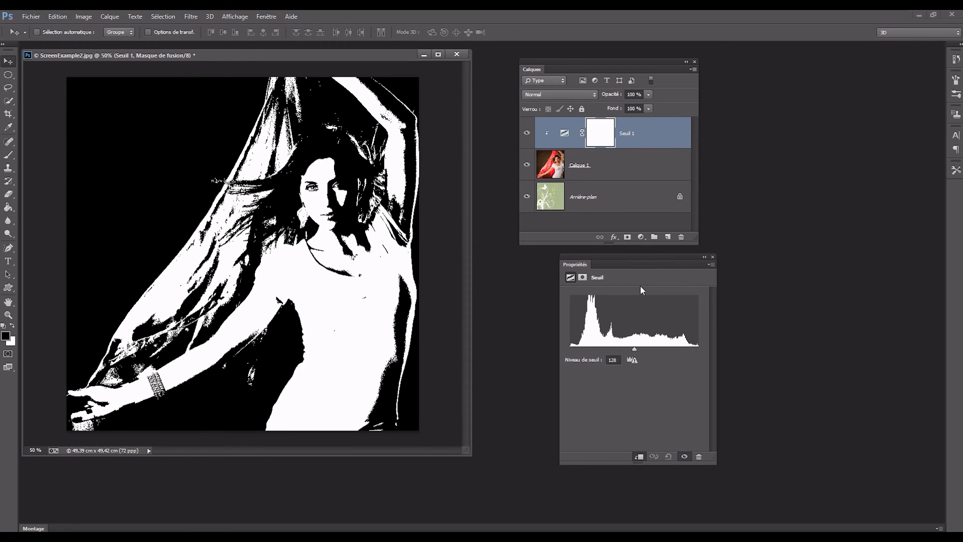
{"action": "left_click", "coordinate": [713, 257]}
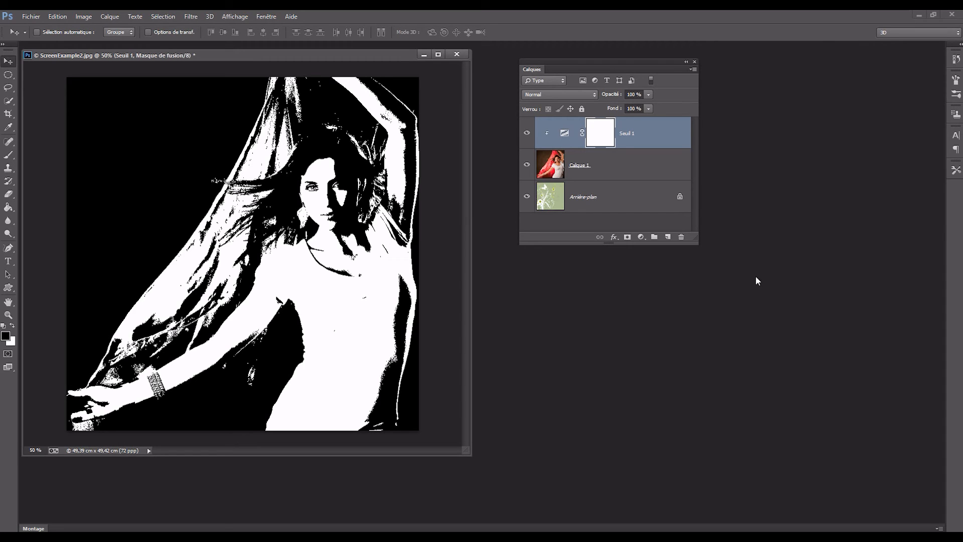
- Set the portrait layer's blend mode to Incrustation and raise the clipped Seuil adjustment's threshold level above 128
{"action": "left_click", "coordinate": [631, 170]}
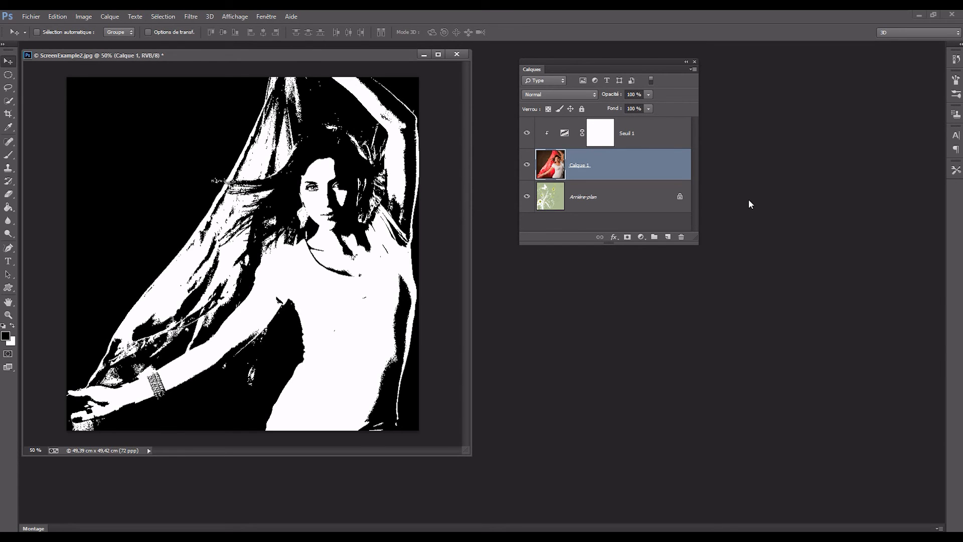
{"action": "left_click", "coordinate": [595, 95]}
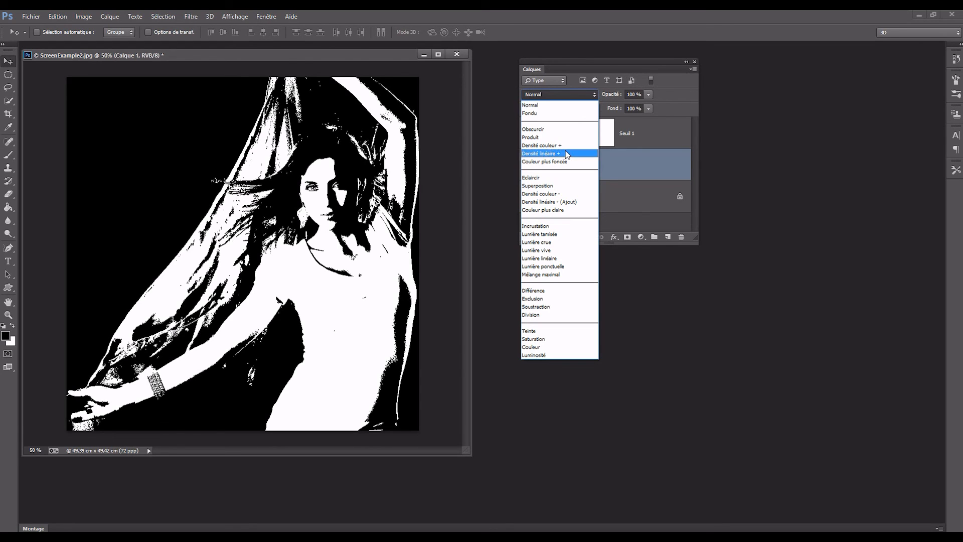
{"action": "left_click", "coordinate": [542, 226]}
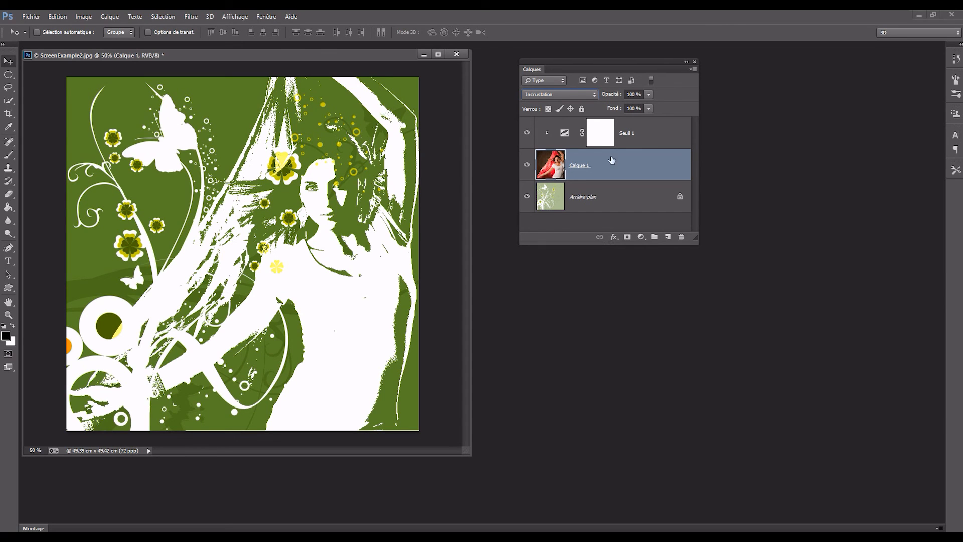
{"action": "double_click", "coordinate": [565, 132]}
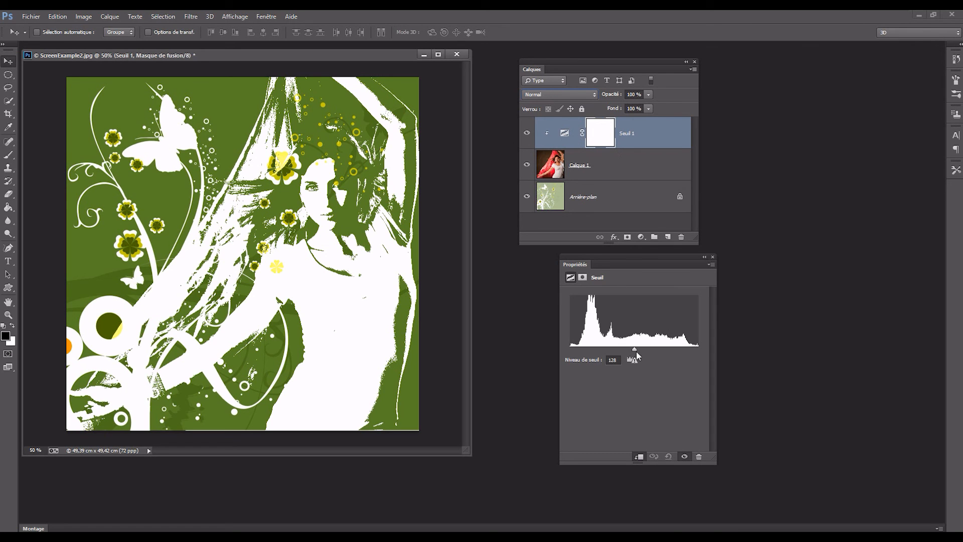
{"action": "mouse_move", "coordinate": [634, 348]}
{"action": "left_mouse_down"}
{"action": "mouse_move", "coordinate": [603, 348]}
{"action": "mouse_move", "coordinate": [656, 349]}
{"action": "left_mouse_up"}
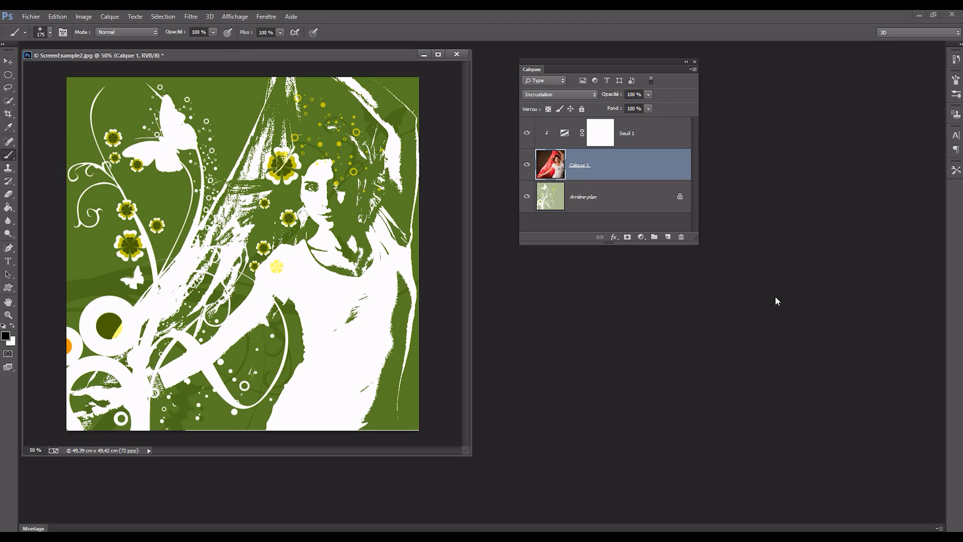
- Add a Niveaux adjustment layer above the Seuil layer with input levels of 20, 0,81 and 224
{"action": "left_click", "coordinate": [641, 237]}
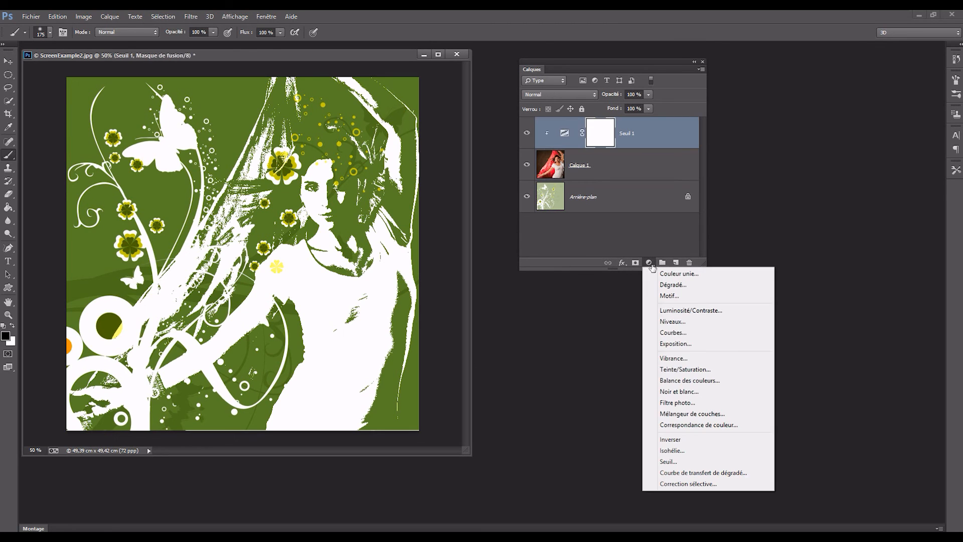
{"action": "left_click", "coordinate": [676, 324]}
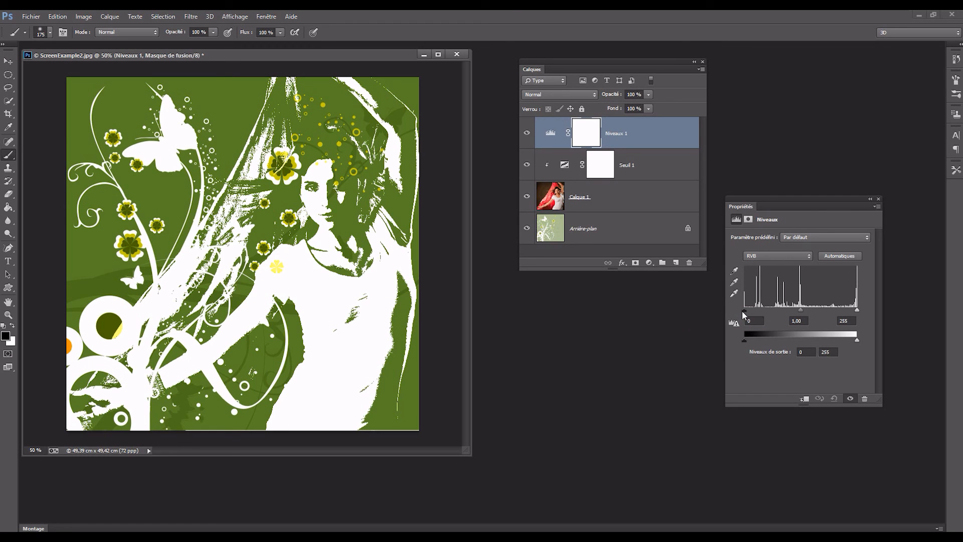
{"action": "left_click_drag", "start_coordinate": [794, 312], "coordinate": [807, 312]}
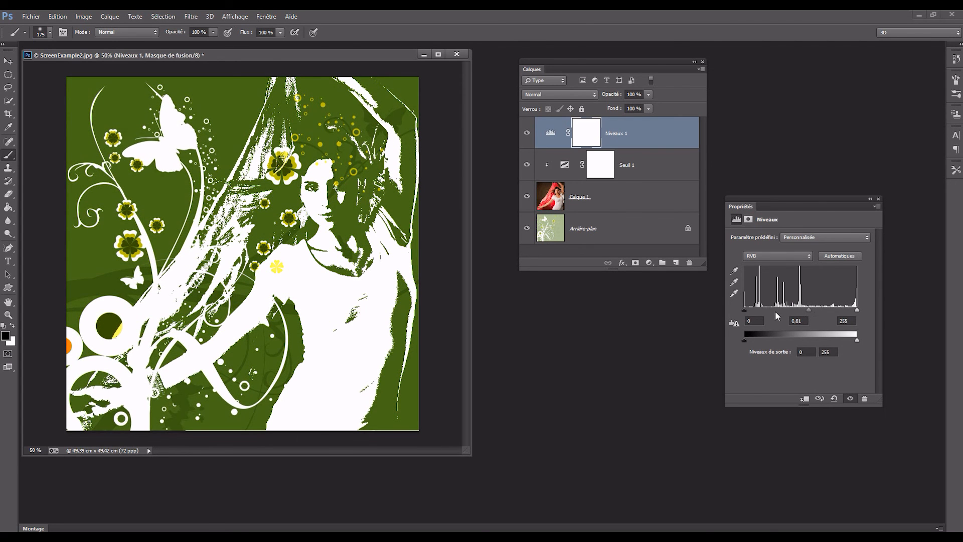
{"action": "left_click_drag", "start_coordinate": [744, 311], "coordinate": [753, 311]}
{"action": "left_click_drag", "start_coordinate": [857, 310], "coordinate": [805, 311]}
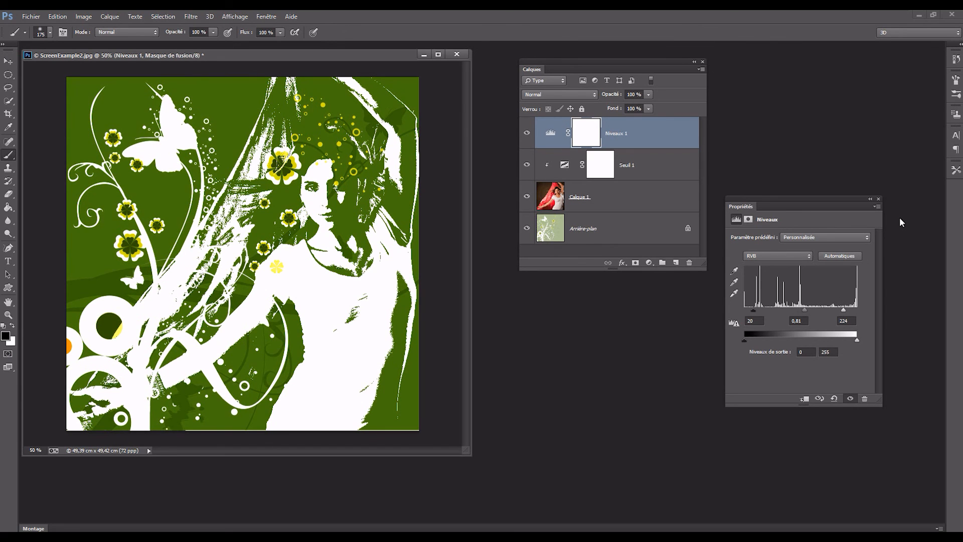
{"action": "left_click_drag", "start_coordinate": [816, 210], "coordinate": [809, 87]}
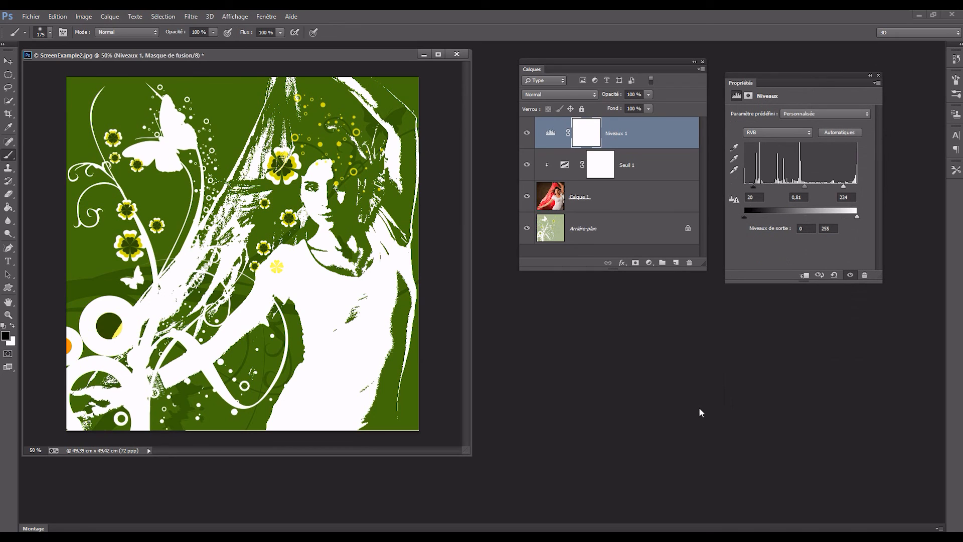